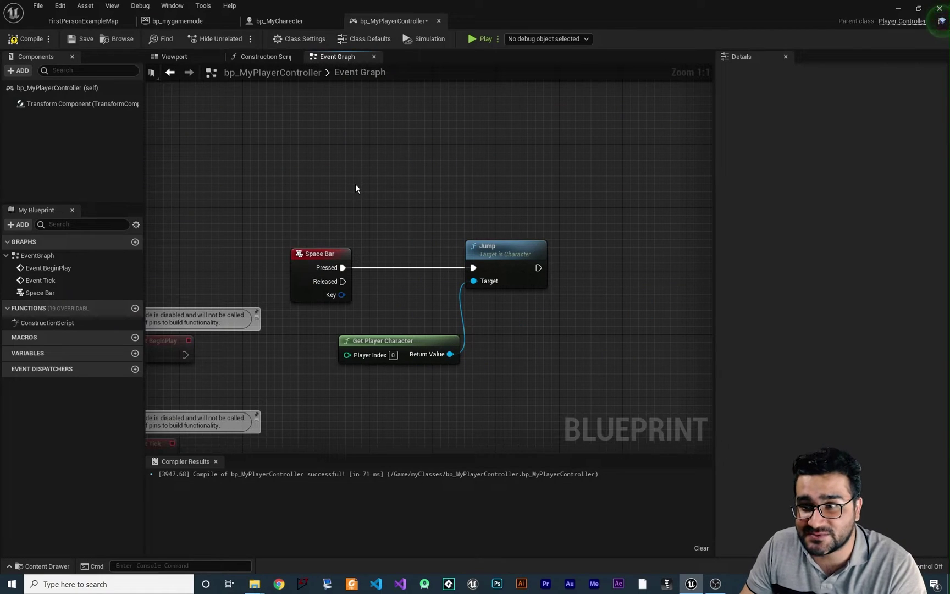
Connect the Space Bar event's Pressed pin to the Jump node's exec input.
{"action": "right_click_drag", "start_coordinate": [355, 188], "coordinate": [350, 170]}
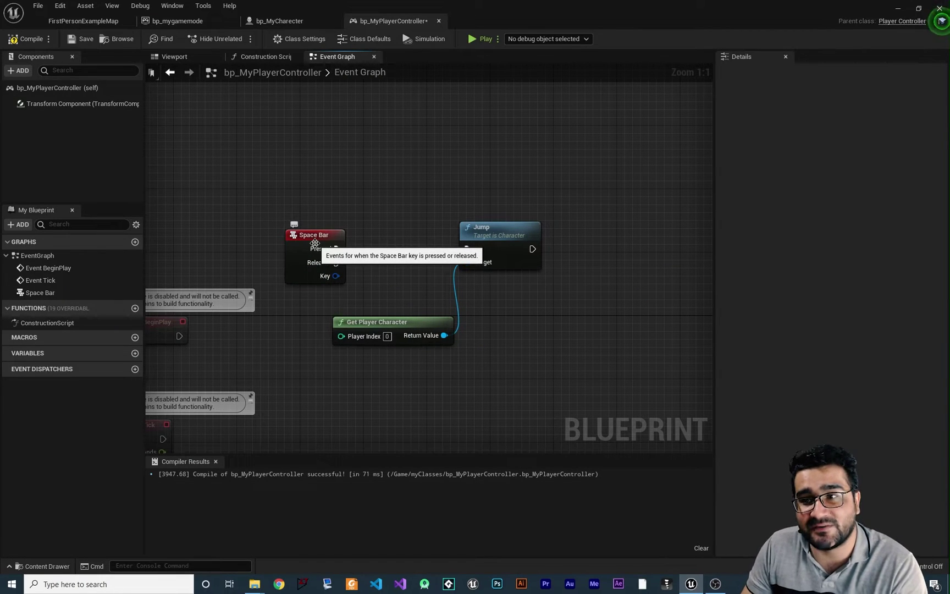
{"action": "left_click_drag", "start_coordinate": [336, 248], "coordinate": [467, 249]}
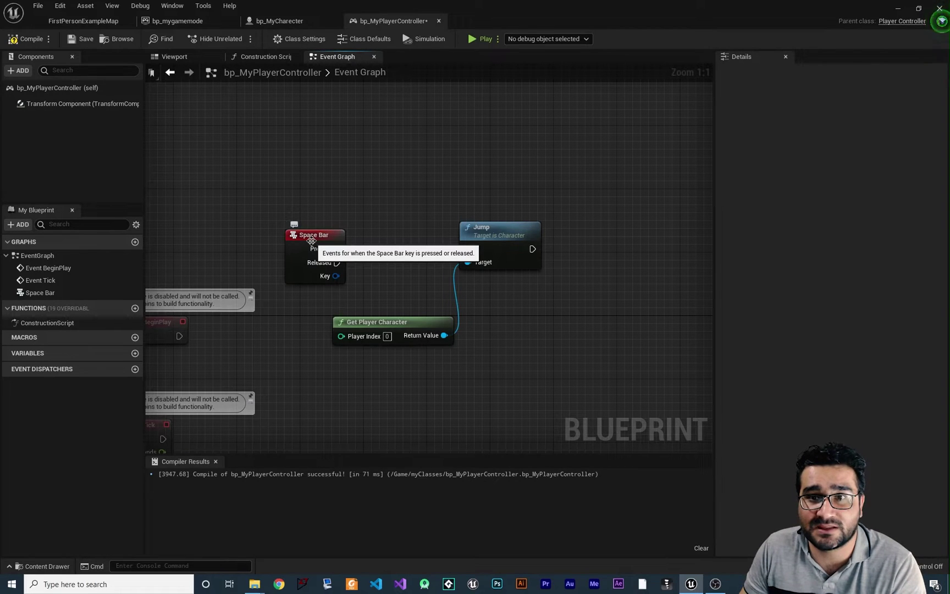
{"action": "left_click", "coordinate": [61, 6]}
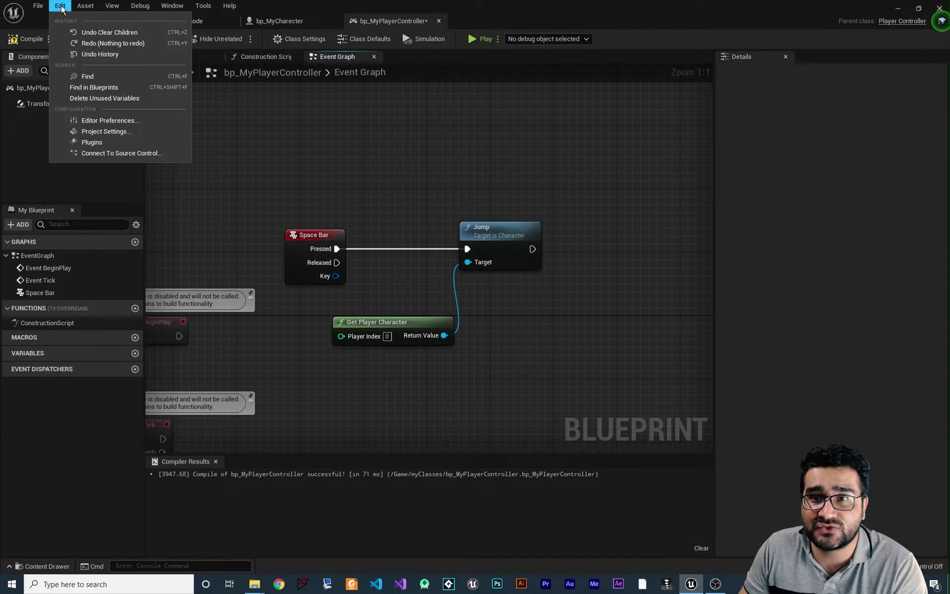
Open Project Settings on the Engine Input page and add a new action mapping.
{"action": "left_click", "coordinate": [107, 132]}
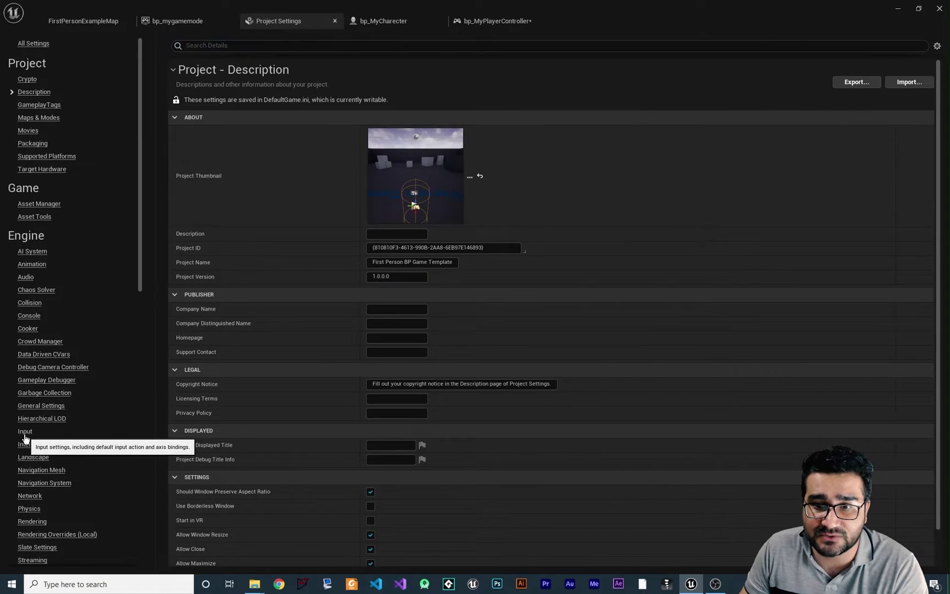
{"action": "left_click", "coordinate": [25, 432]}
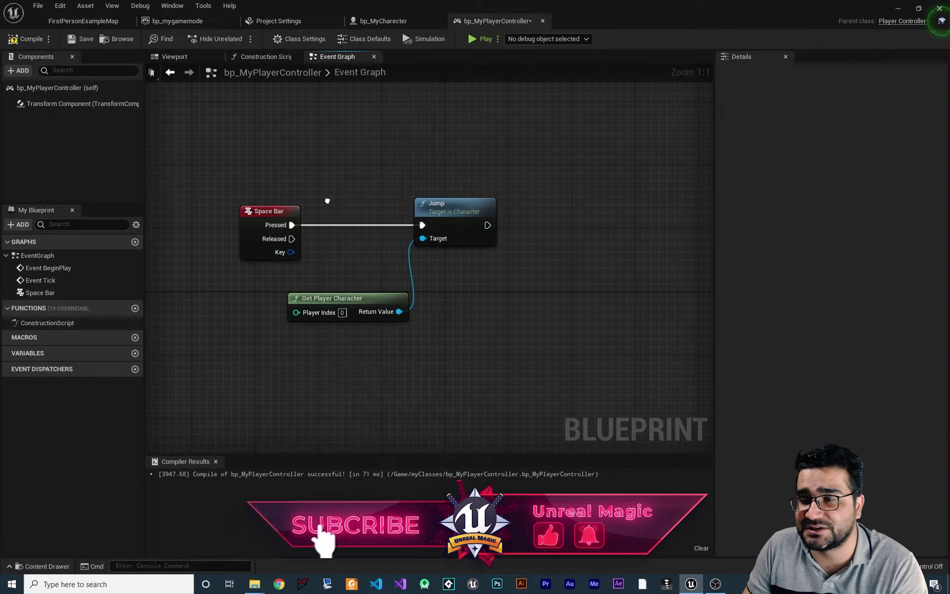
{"action": "left_click", "coordinate": [325, 21]}
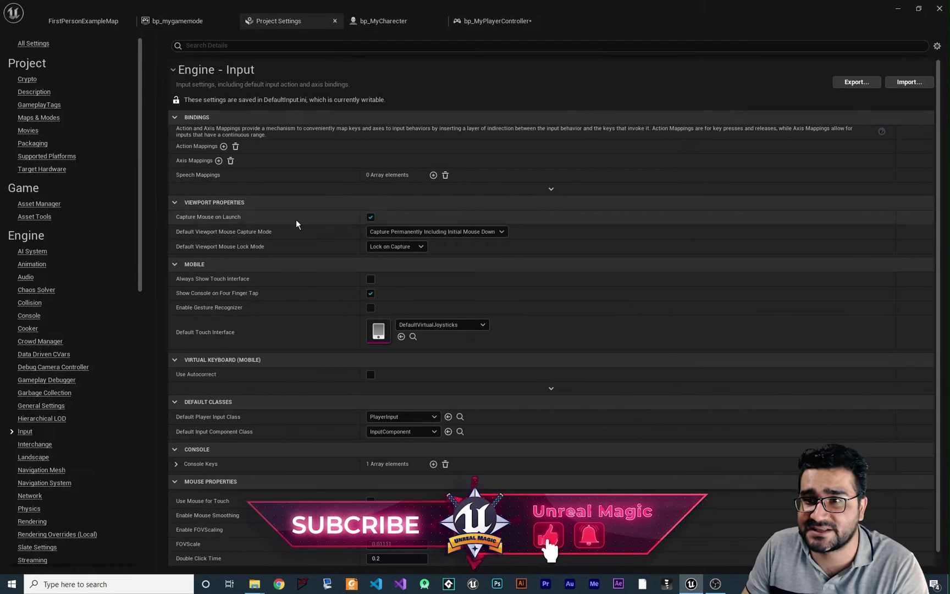
{"action": "left_click", "coordinate": [224, 147]}
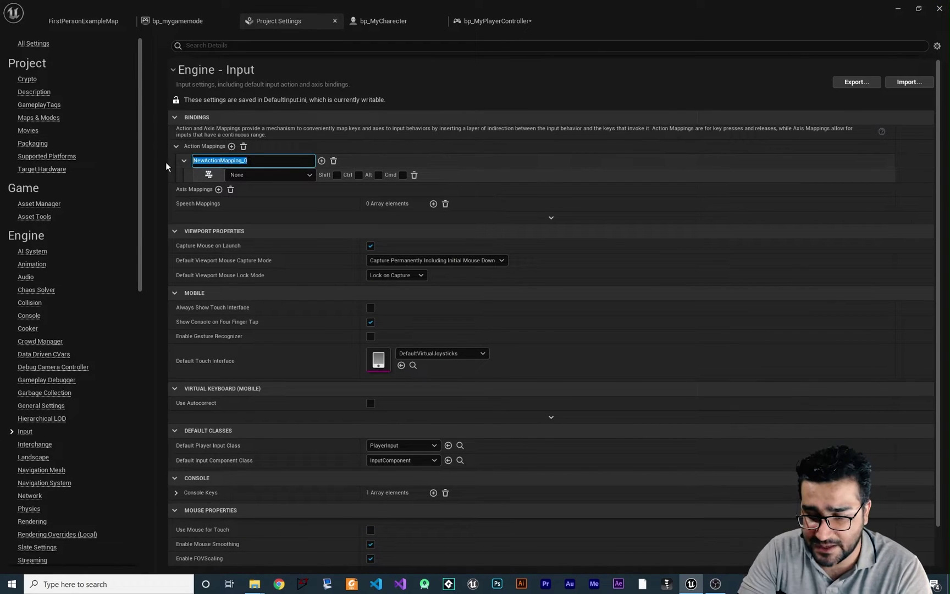
Name the new action mapping 'jump', bind it to Space Bar, and add a second key slot.
{"action": "type", "text": "jump"}
{"action": "key", "text": "Return"}
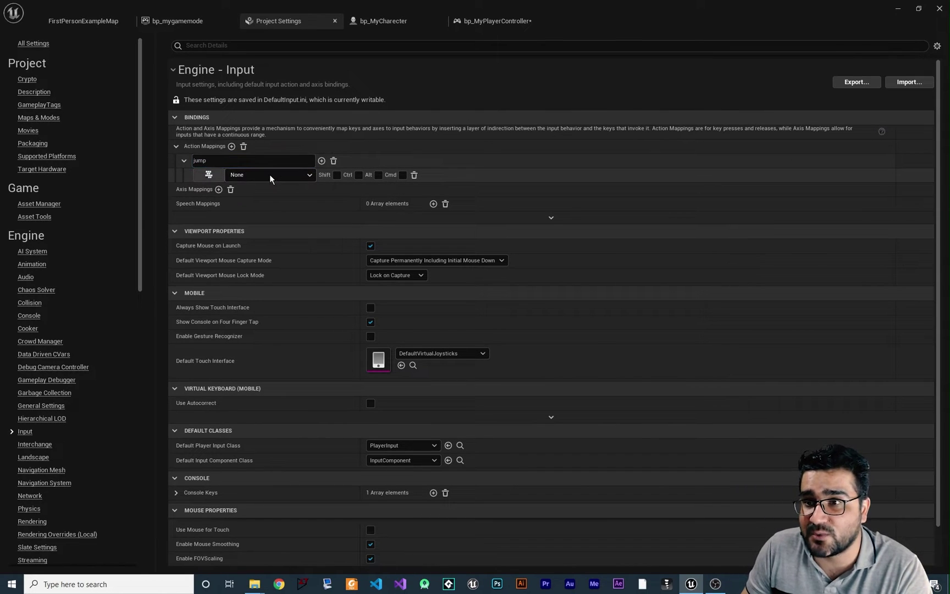
{"action": "left_click", "coordinate": [307, 176]}
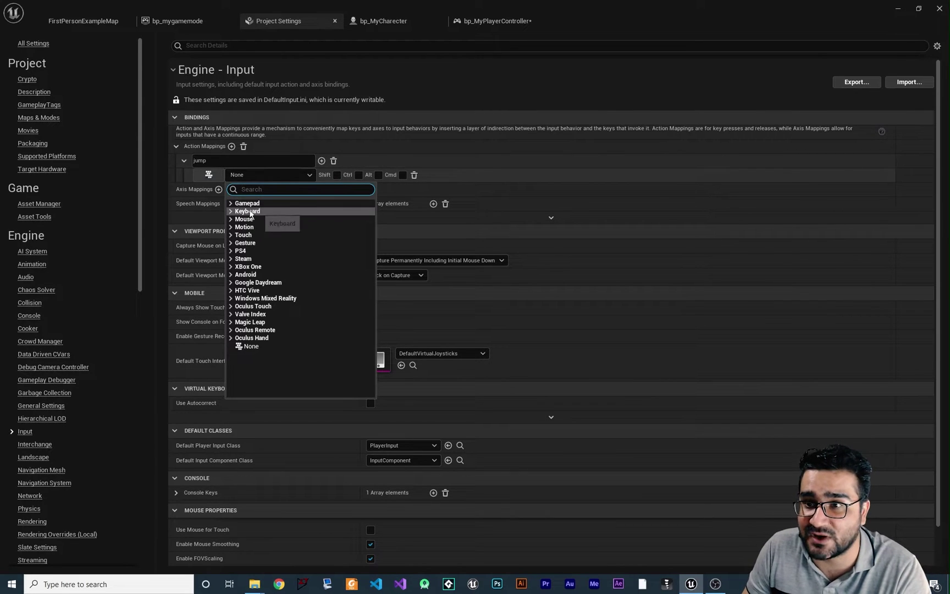
{"action": "left_click", "coordinate": [230, 211]}
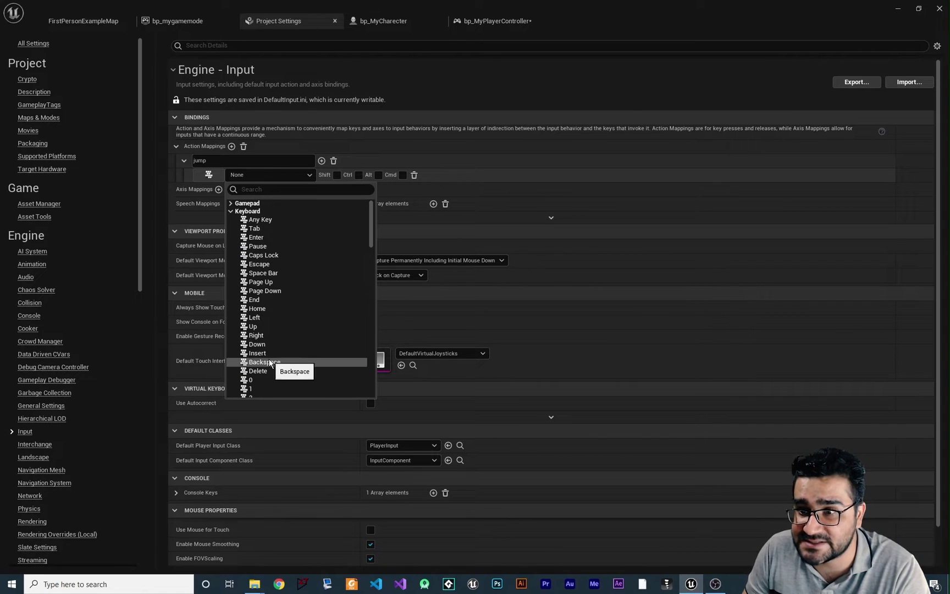
{"action": "left_click", "coordinate": [260, 189]}
{"action": "type", "text": "space"}
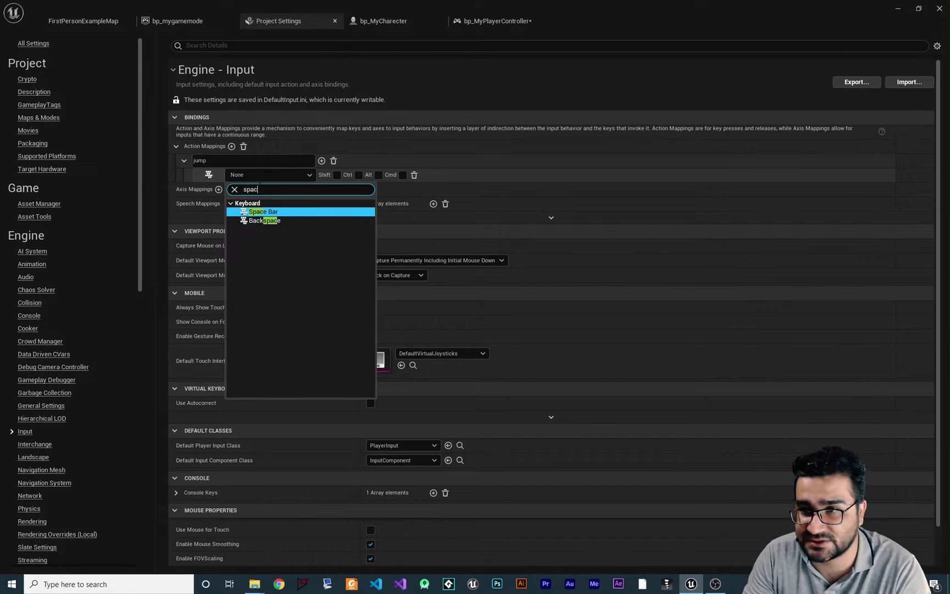
{"action": "left_click", "coordinate": [300, 214]}
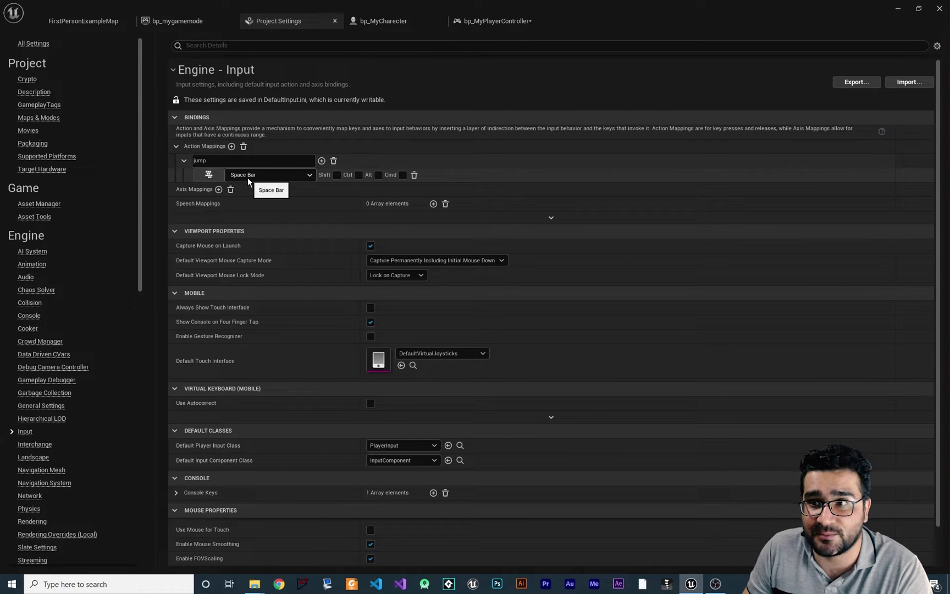
{"action": "left_click", "coordinate": [322, 161]}
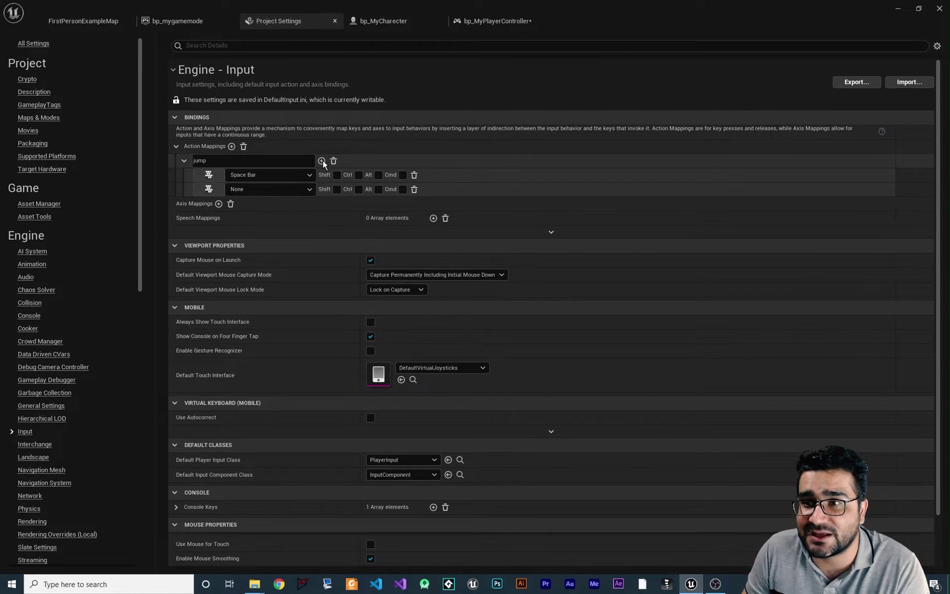
Bind the jump mapping's second key to Touch 1.
{"action": "left_click", "coordinate": [265, 190]}
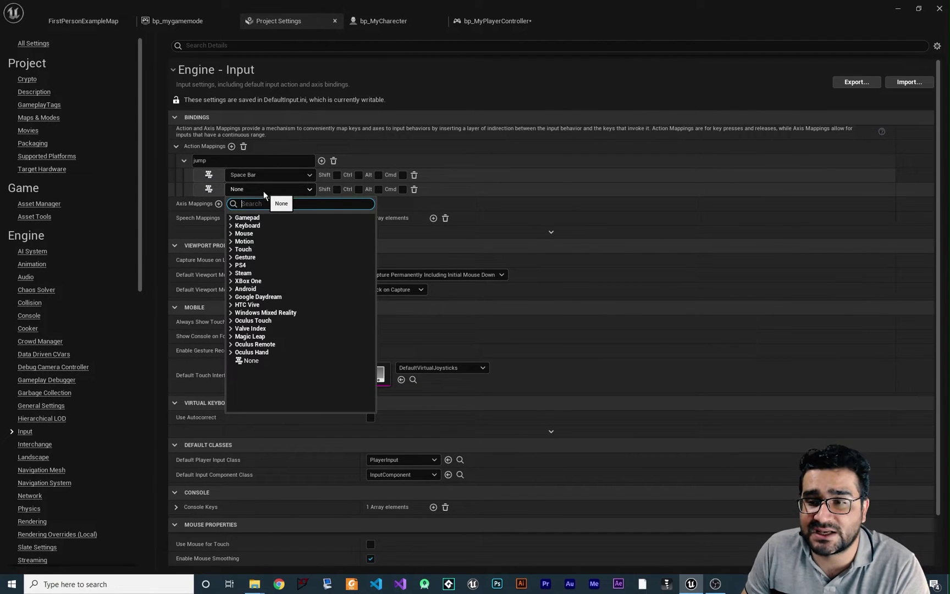
{"action": "left_click", "coordinate": [253, 252]}
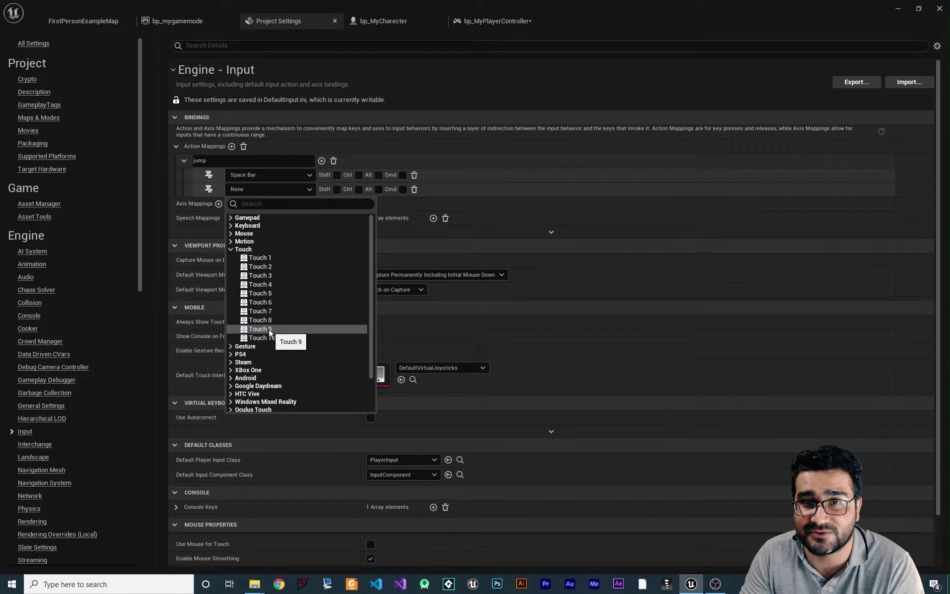
{"action": "left_click", "coordinate": [272, 257]}
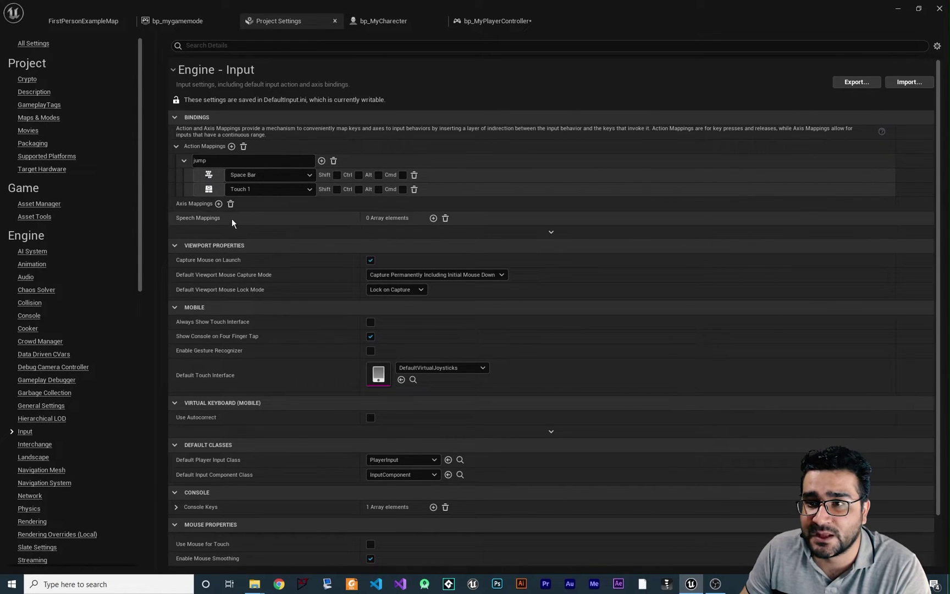
Add a third key to jump and bind it to Gamepad Left Trigger.
{"action": "left_click", "coordinate": [321, 161]}
{"action": "left_click", "coordinate": [254, 204]}
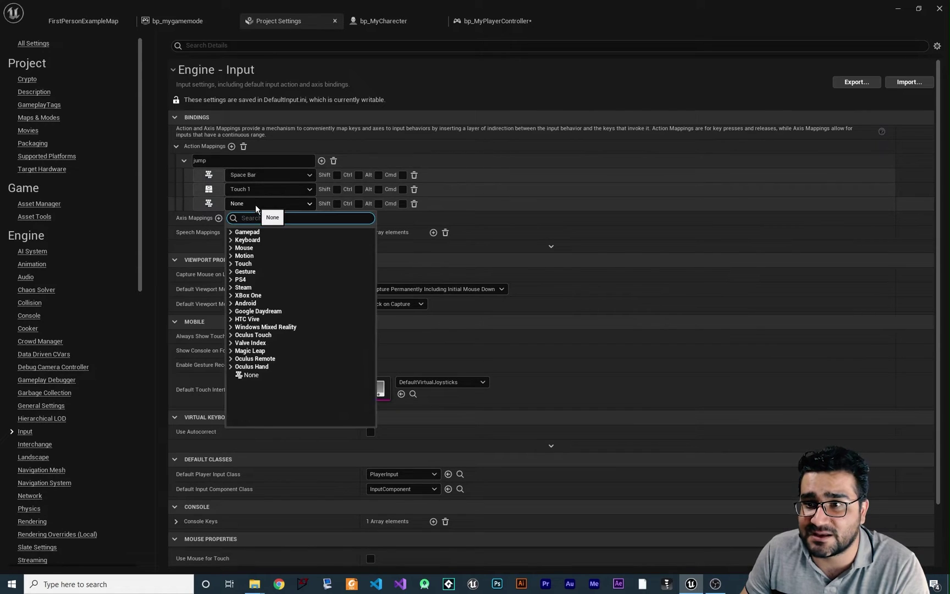
{"action": "left_click", "coordinate": [230, 233]}
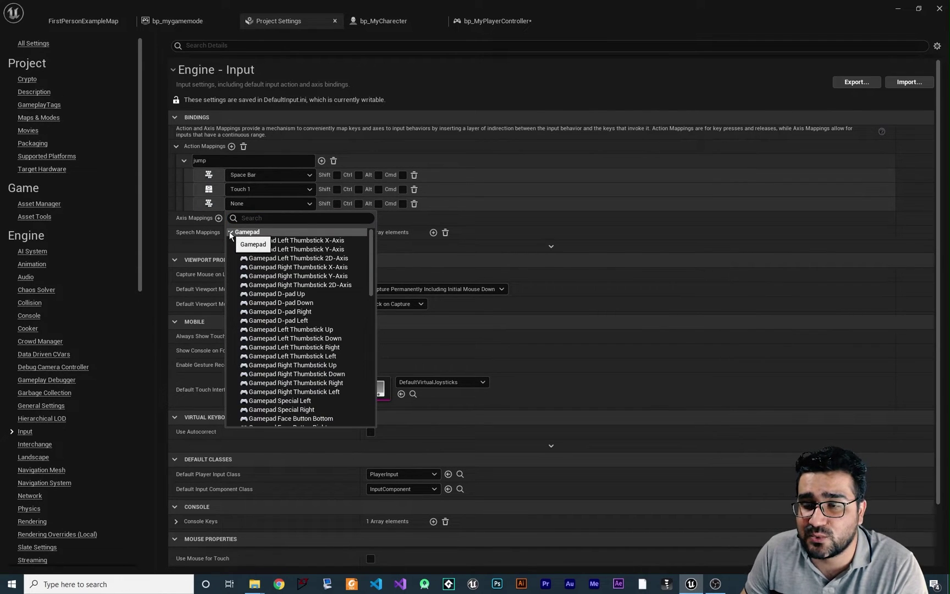
{"action": "scroll", "coordinate": [345, 332], "scroll_direction": "down", "scroll_amount": 4}
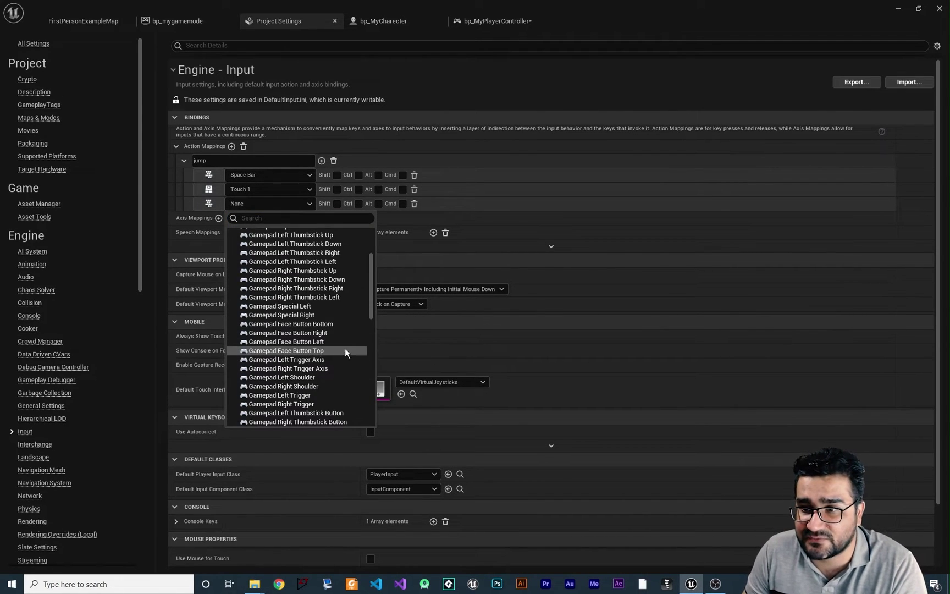
{"action": "scroll", "coordinate": [335, 353], "scroll_direction": "down", "scroll_amount": 2}
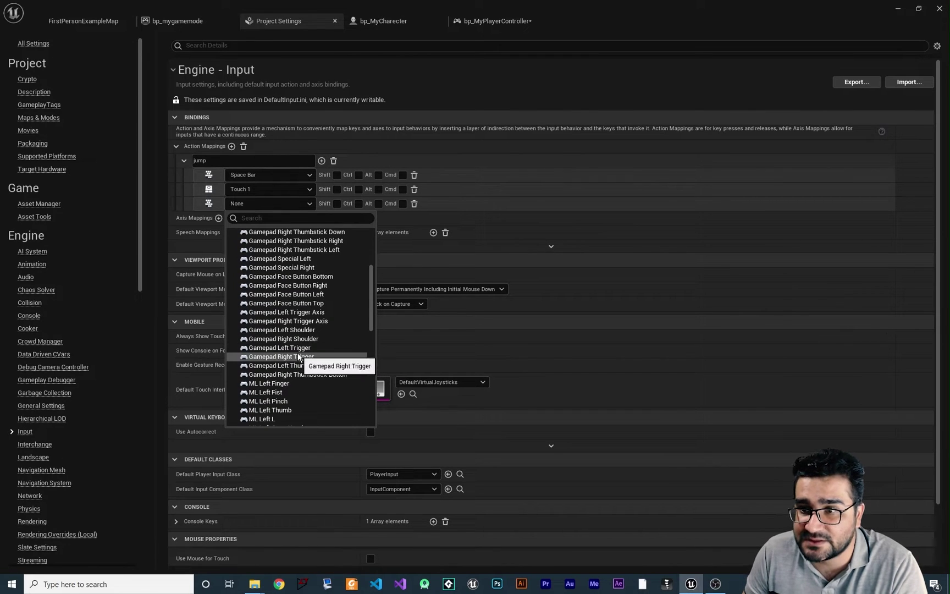
{"action": "left_click", "coordinate": [297, 349]}
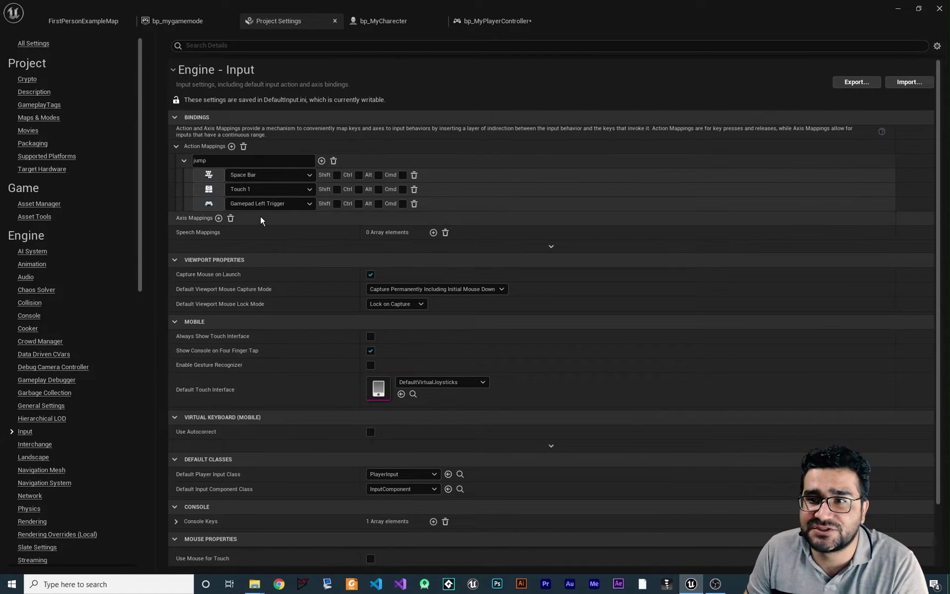
Add a fourth jump key slot, browse the PS4, Mouse and XBox One keys, and leave it None.
{"action": "left_click", "coordinate": [322, 160]}
{"action": "left_click", "coordinate": [280, 218]}
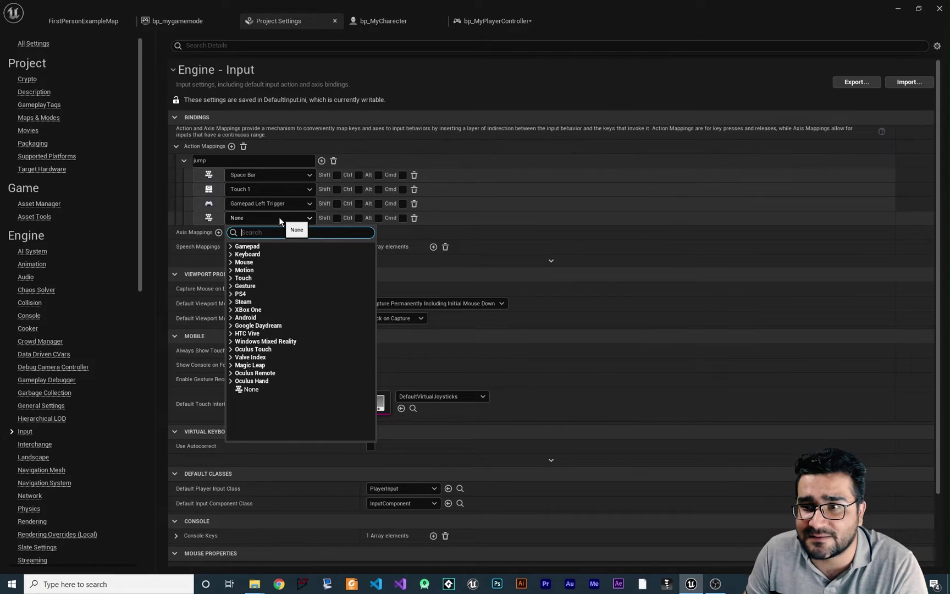
{"action": "left_click", "coordinate": [235, 295]}
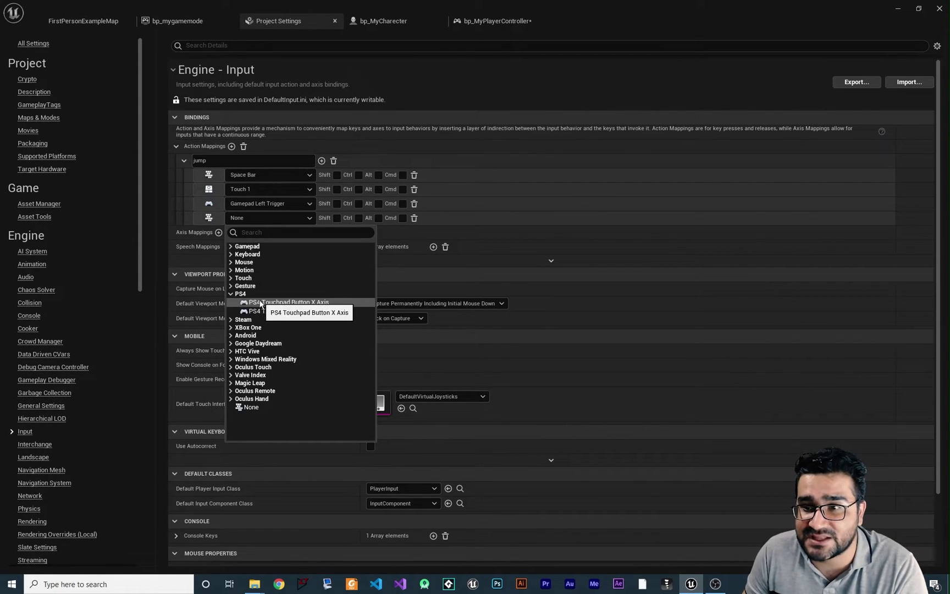
{"action": "left_click", "coordinate": [231, 296]}
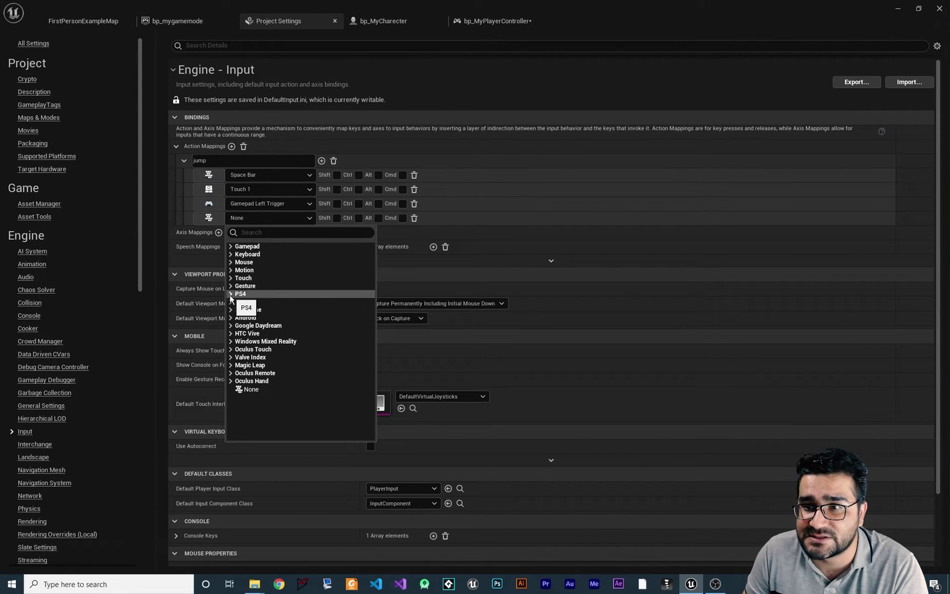
{"action": "left_click", "coordinate": [231, 263]}
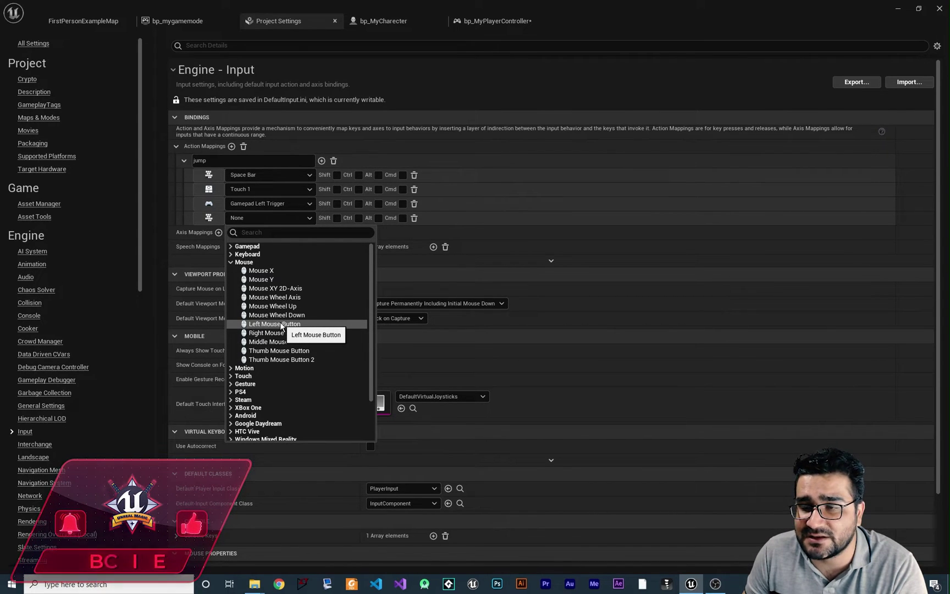
{"action": "left_click", "coordinate": [230, 263]}
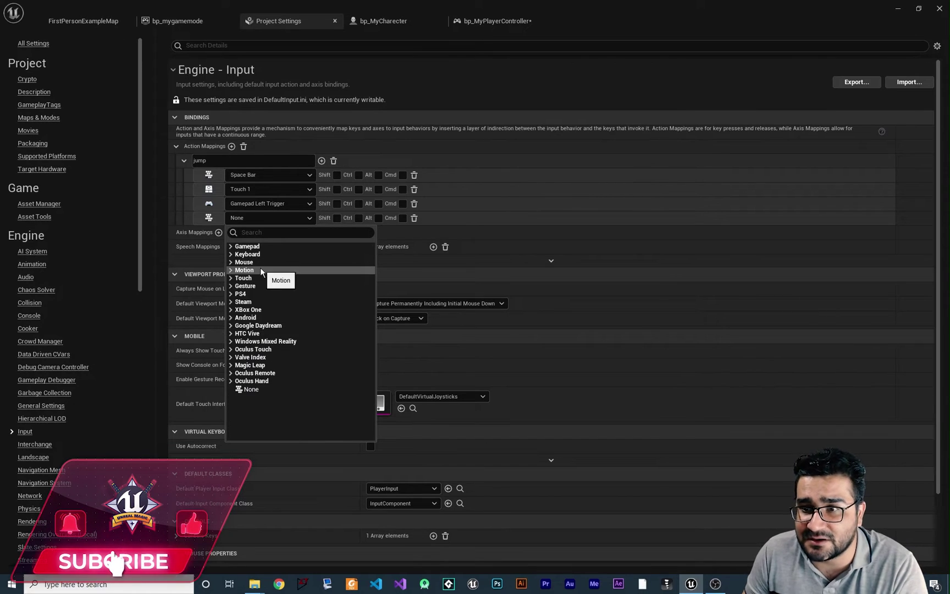
{"action": "left_click", "coordinate": [236, 309]}
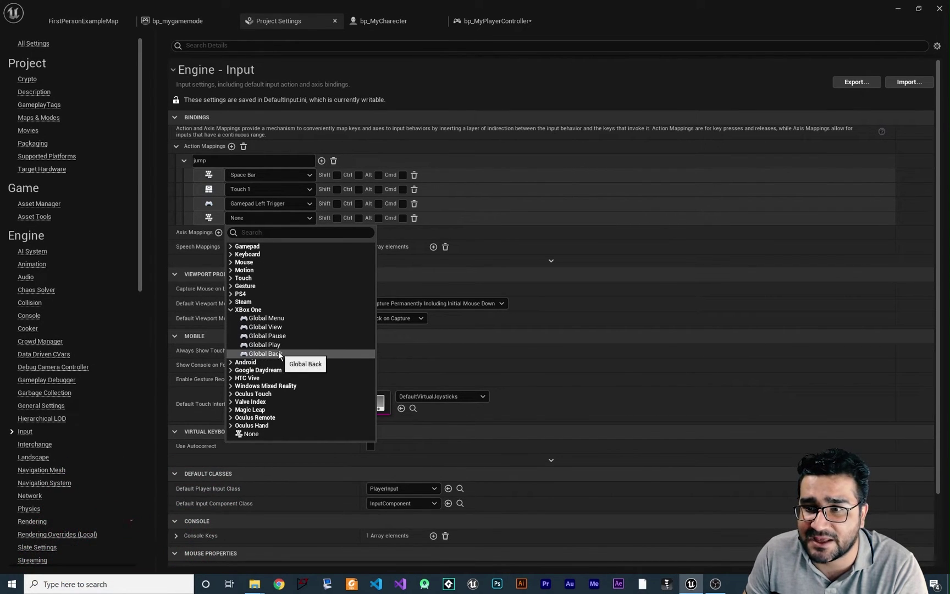
{"action": "left_click", "coordinate": [260, 309]}
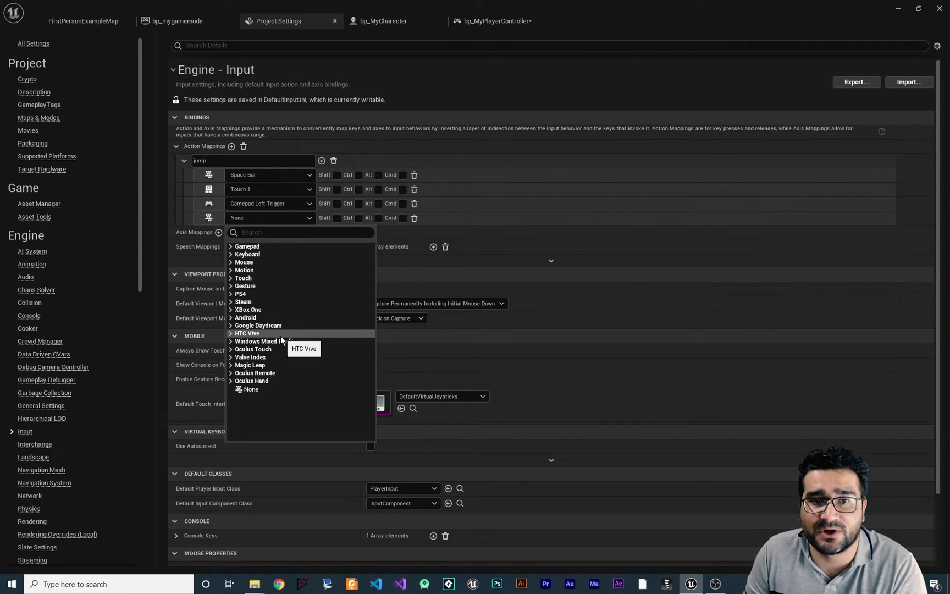
{"action": "left_click", "coordinate": [434, 274]}
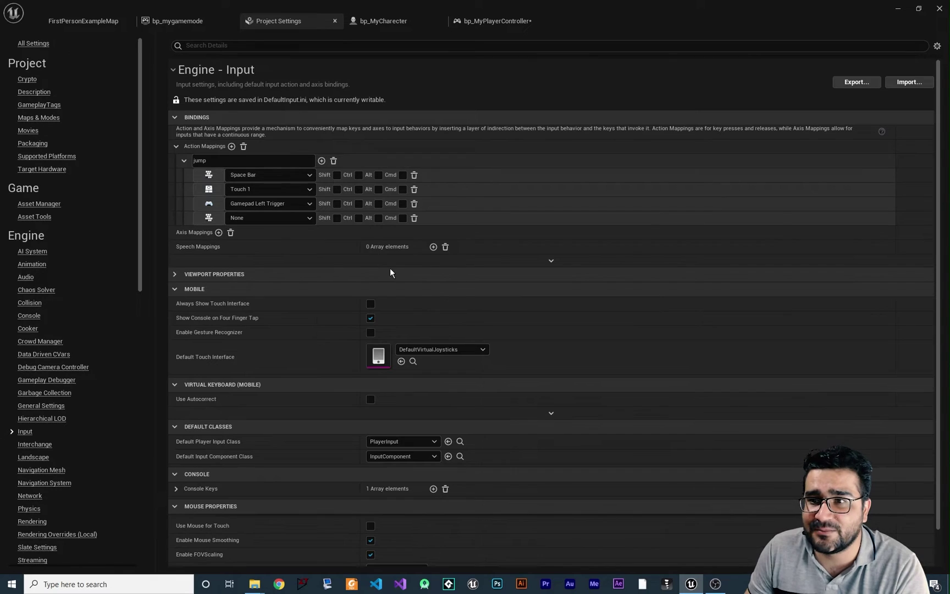
{"action": "left_click", "coordinate": [220, 160]}
Prefix the mapping name to 'action_jump', close Project Settings, and return to bp_MyPlayerController's Event Graph.
{"action": "key", "text": "Home"}
{"action": "type", "text": "action_"}
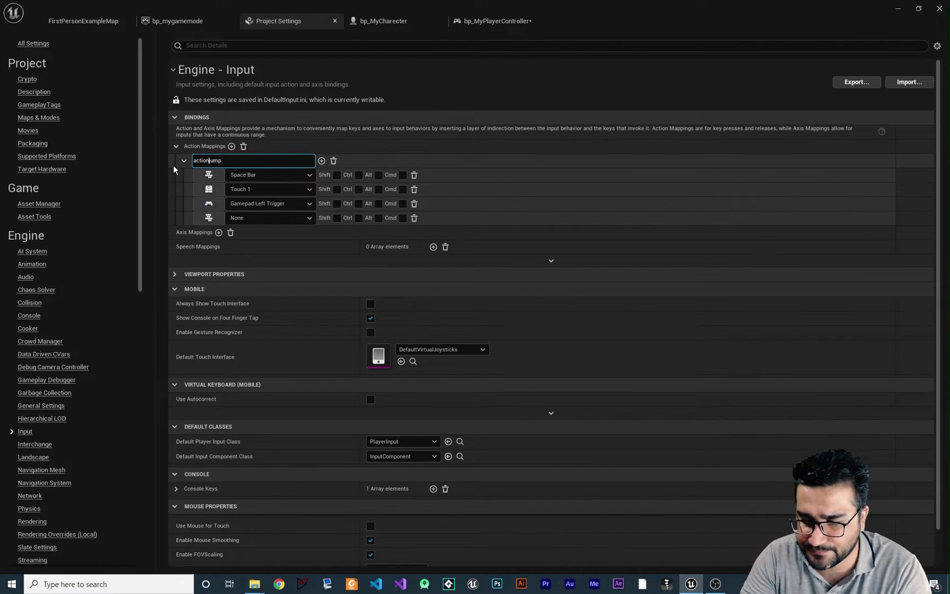
{"action": "key", "text": "Return"}
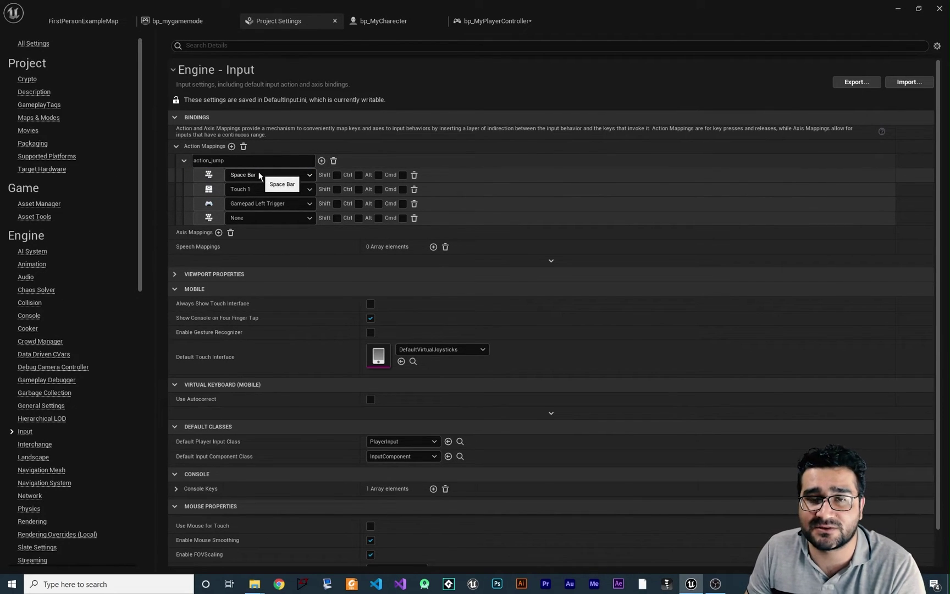
{"action": "left_click", "coordinate": [335, 21]}
{"action": "left_click", "coordinate": [390, 20]}
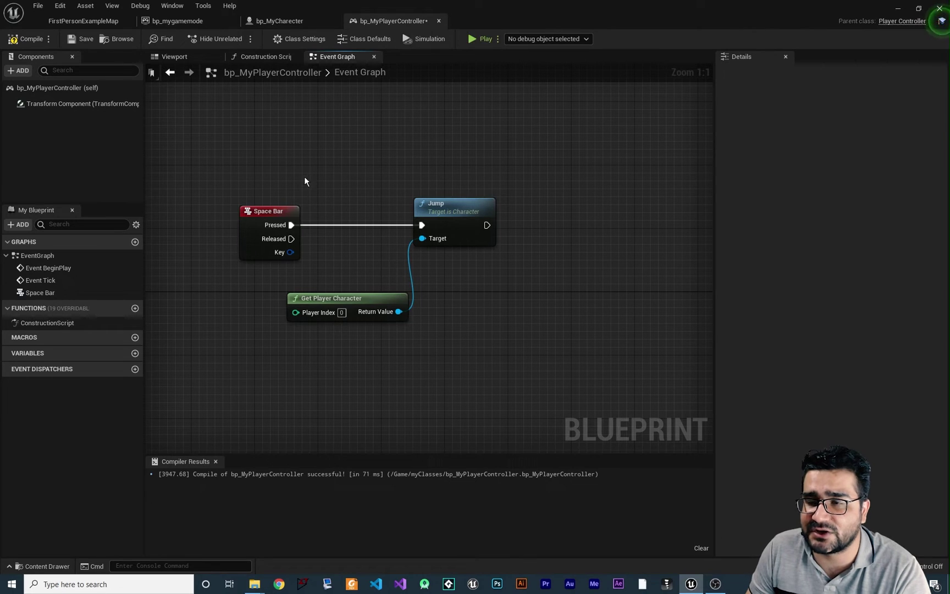
Delete the Space Bar event and wire a new InputAction action_jump node's Pressed output to Jump.
{"action": "left_click", "coordinate": [273, 220]}
{"action": "key", "text": "Delete"}
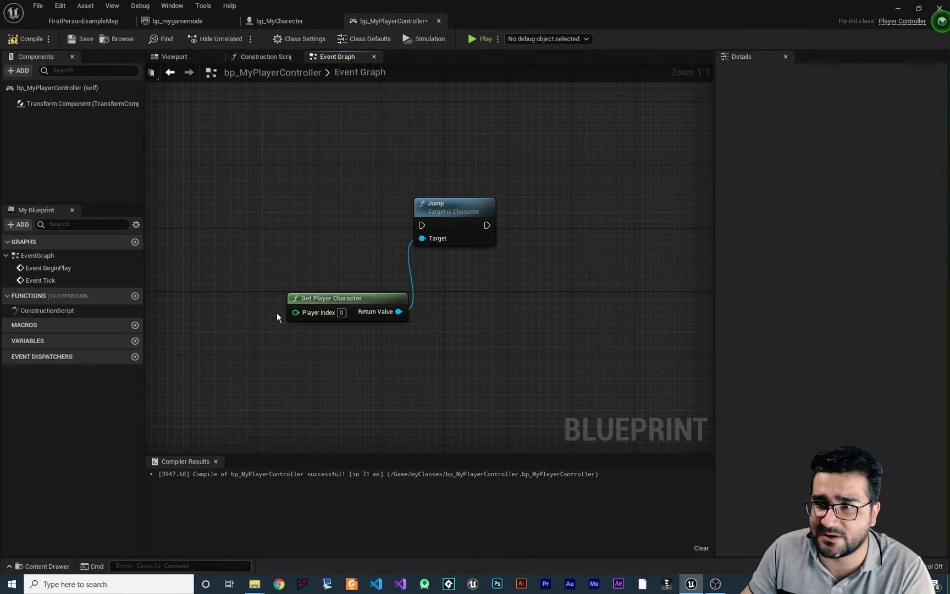
{"action": "right_click", "coordinate": [273, 208]}
{"action": "type", "text": "action_"}
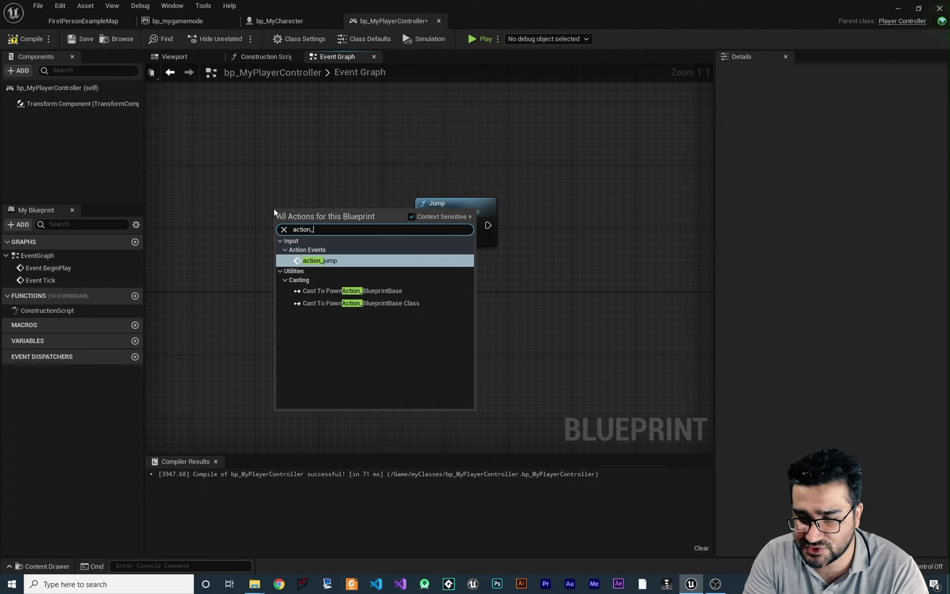
{"action": "key", "text": "Return"}
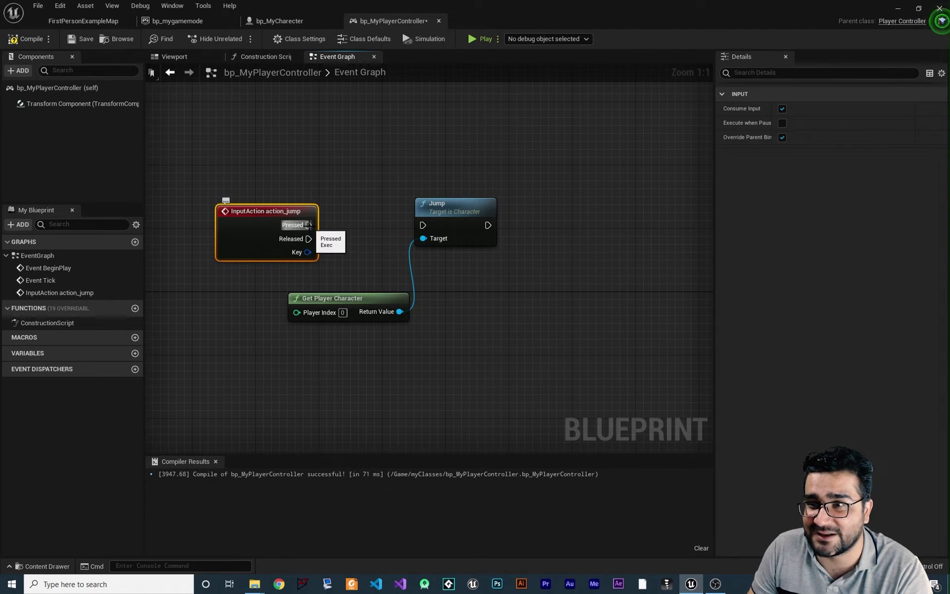
{"action": "left_click_drag", "start_coordinate": [309, 225], "coordinate": [423, 225]}
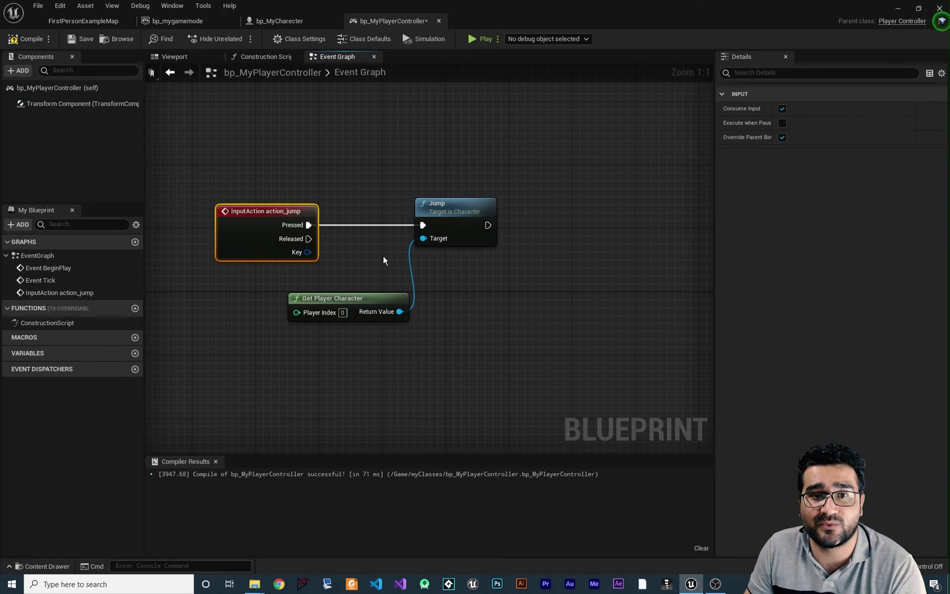
{"action": "right_click_drag", "start_coordinate": [383, 257], "coordinate": [405, 264]}
Play FirstPersonExampleMap in the editor and give the game viewport input focus.
{"action": "left_click", "coordinate": [84, 21]}
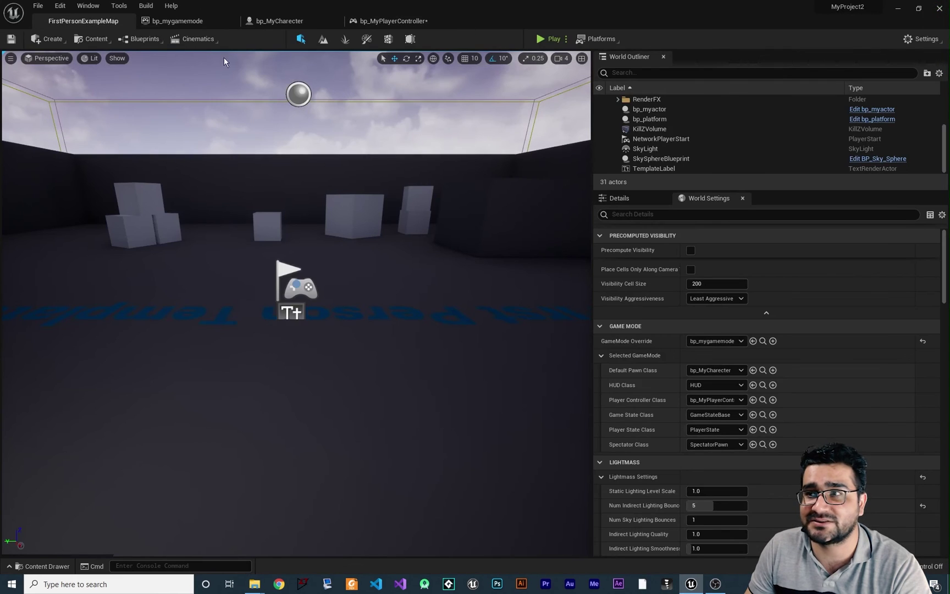
{"action": "left_click", "coordinate": [552, 39]}
{"action": "left_click", "coordinate": [386, 328]}
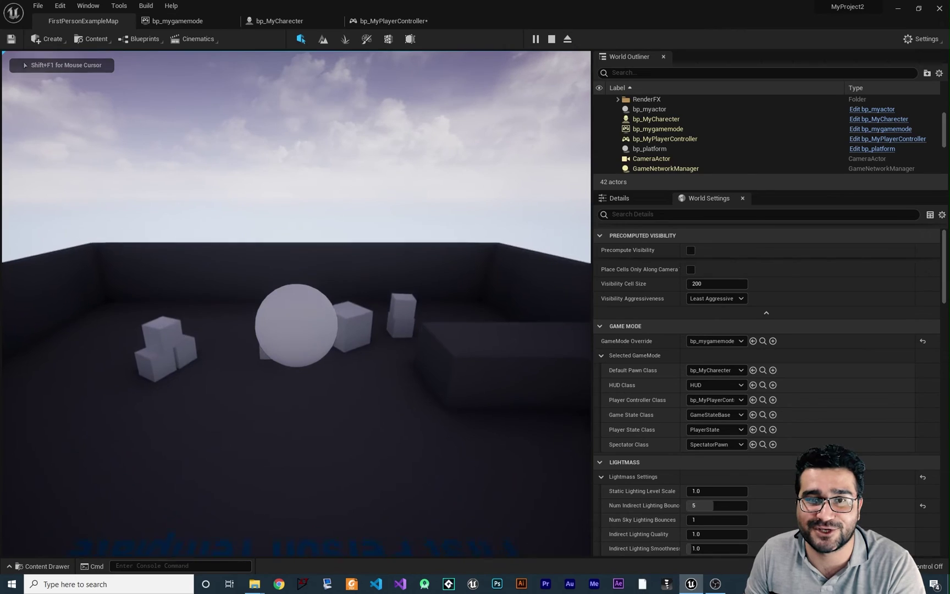